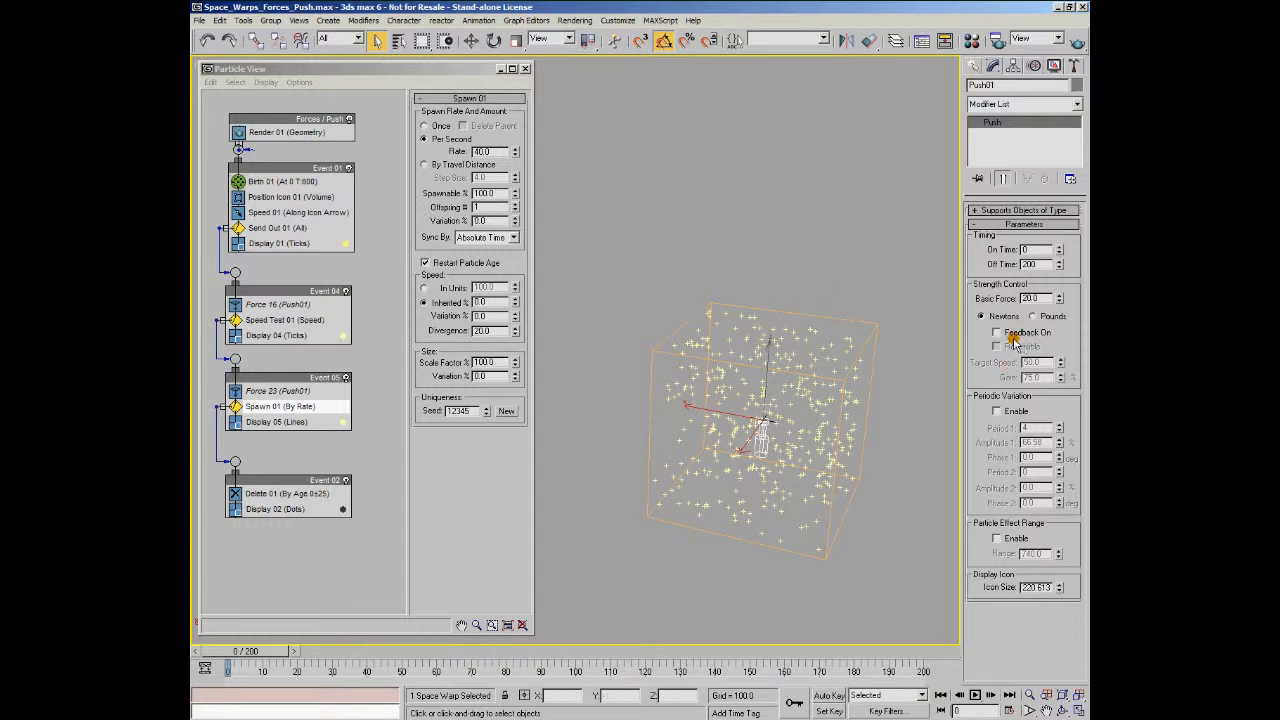
Turn on Feedback and Reversible for the Push01 force and set its Target Speed to 0.
{"action": "left_click", "coordinate": [999, 334]}
{"action": "left_click", "coordinate": [998, 347]}
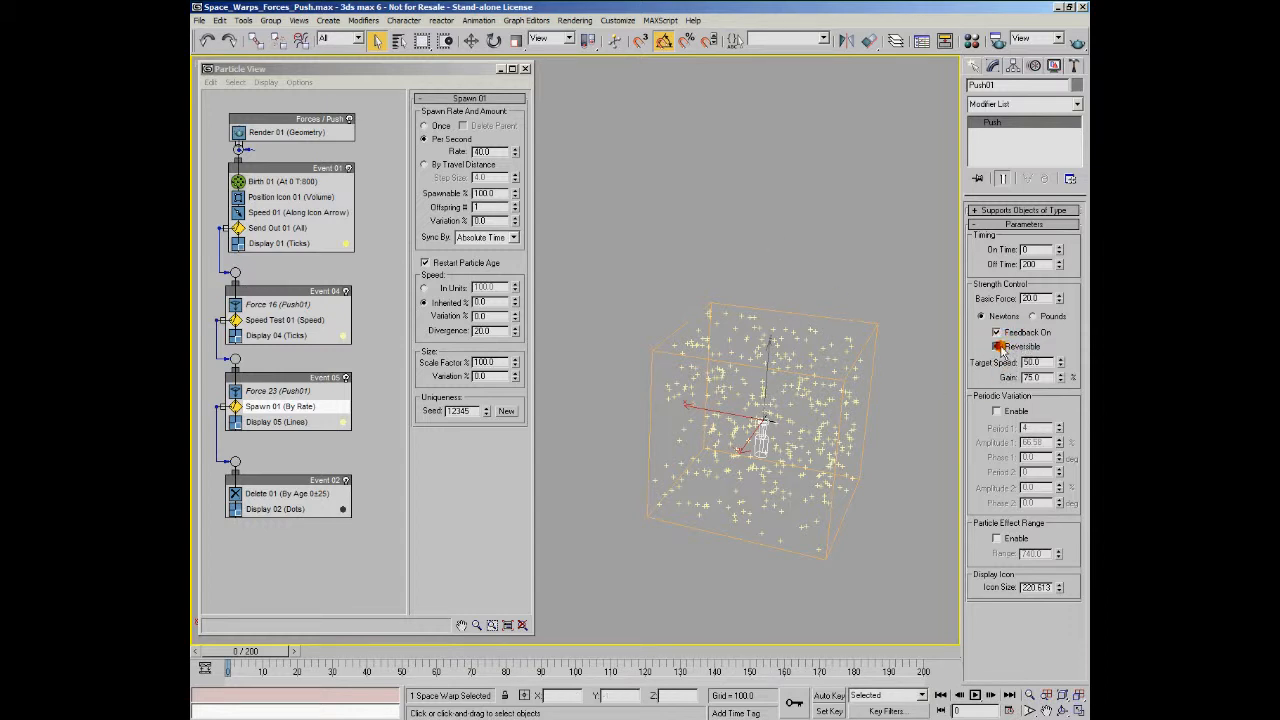
{"action": "right_click", "coordinate": [1062, 362]}
{"action": "left_click_drag", "start_coordinate": [1055, 507], "coordinate": [1060, 411]}
{"action": "right_click", "coordinate": [1060, 410]}
Open the MAXScript Listener and execute $Push01.targetSpeed = -50 to give the push force a negative target speed.
{"action": "left_click", "coordinate": [659, 21]}
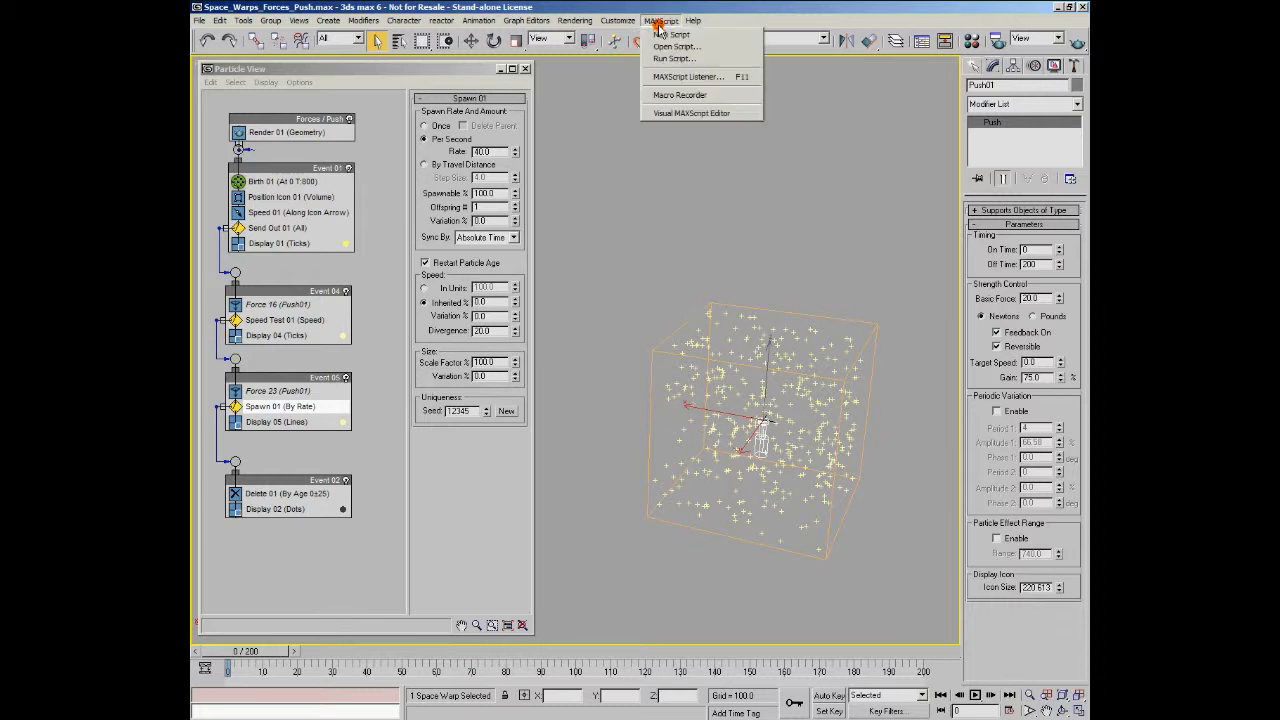
{"action": "left_click", "coordinate": [673, 79]}
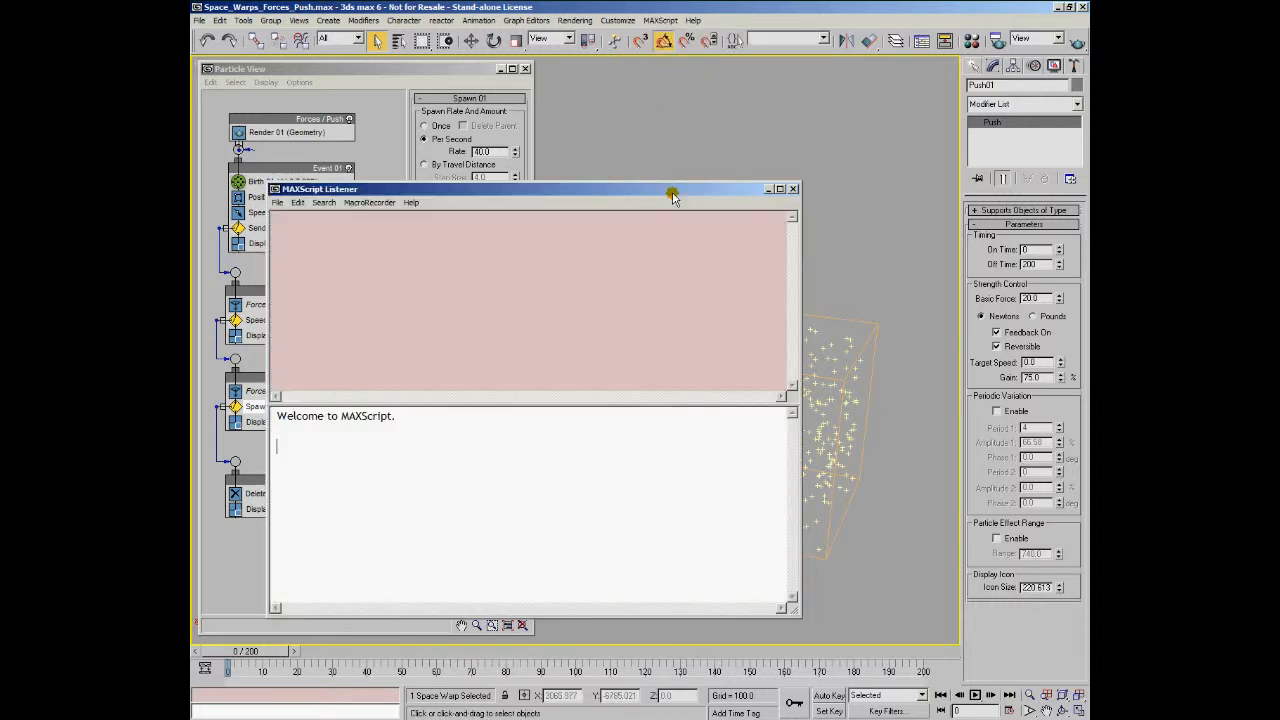
{"action": "left_click_drag", "start_coordinate": [638, 188], "coordinate": [659, 298]}
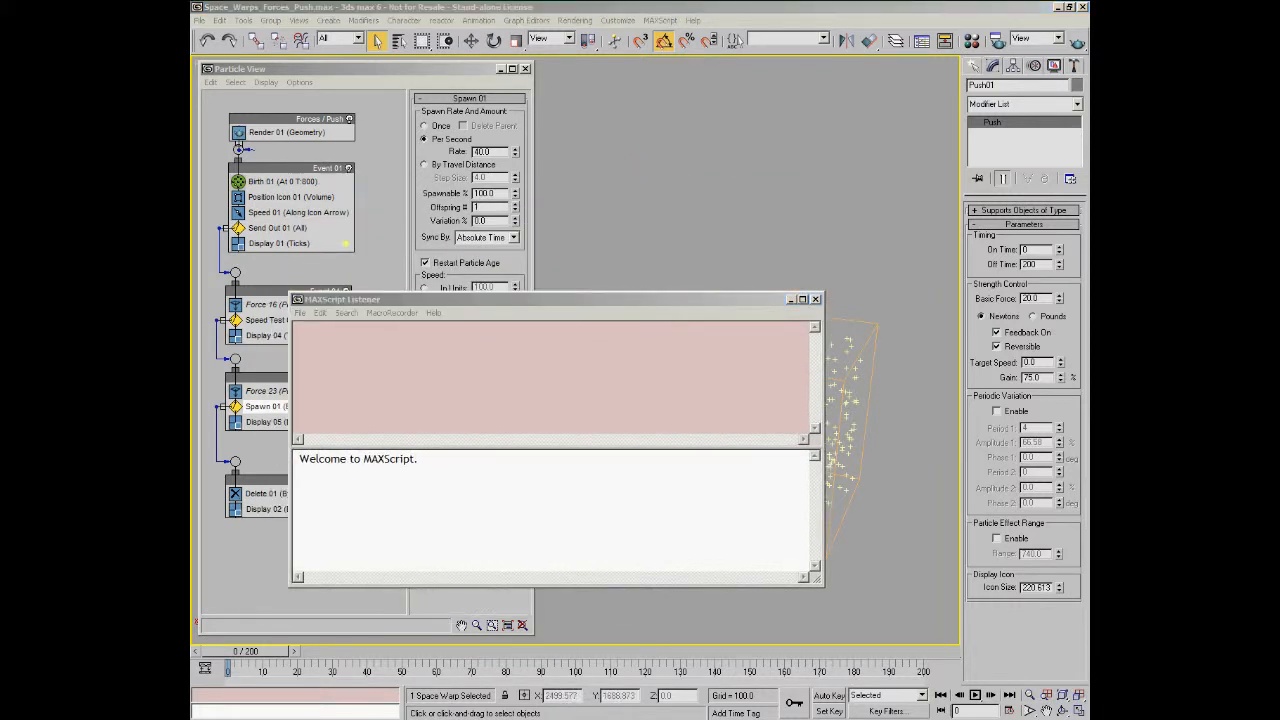
{"action": "left_click", "coordinate": [482, 331]}
{"action": "type", "text": "$Push01.targetSpeed = -50"}
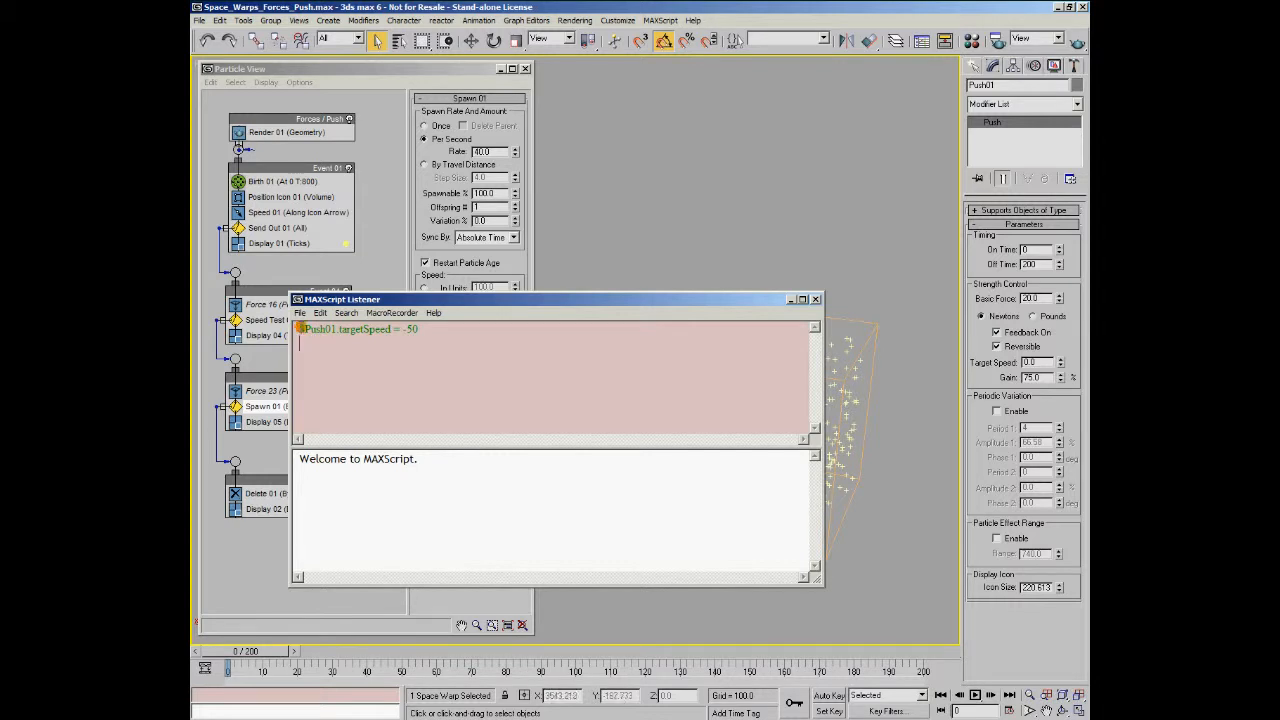
{"action": "left_click_drag", "start_coordinate": [466, 307], "coordinate": [421, 135]}
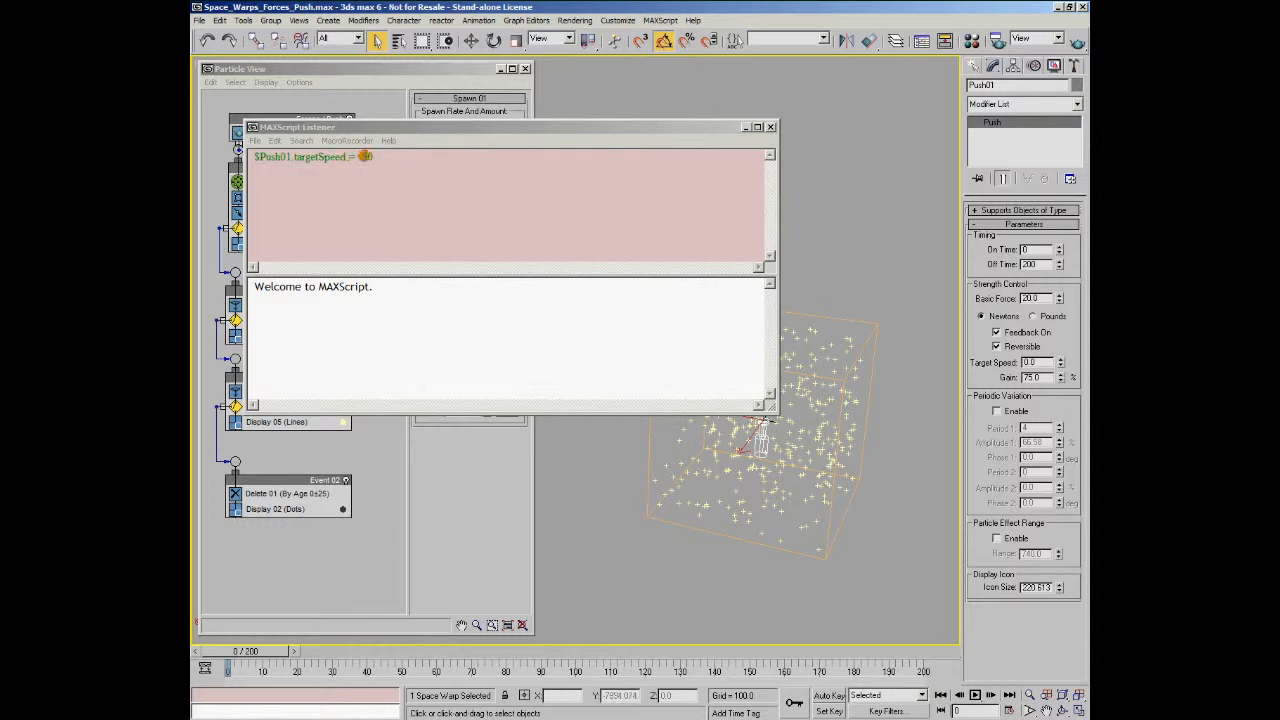
{"action": "left_click", "coordinate": [387, 156]}
{"action": "left_click", "coordinate": [380, 157]}
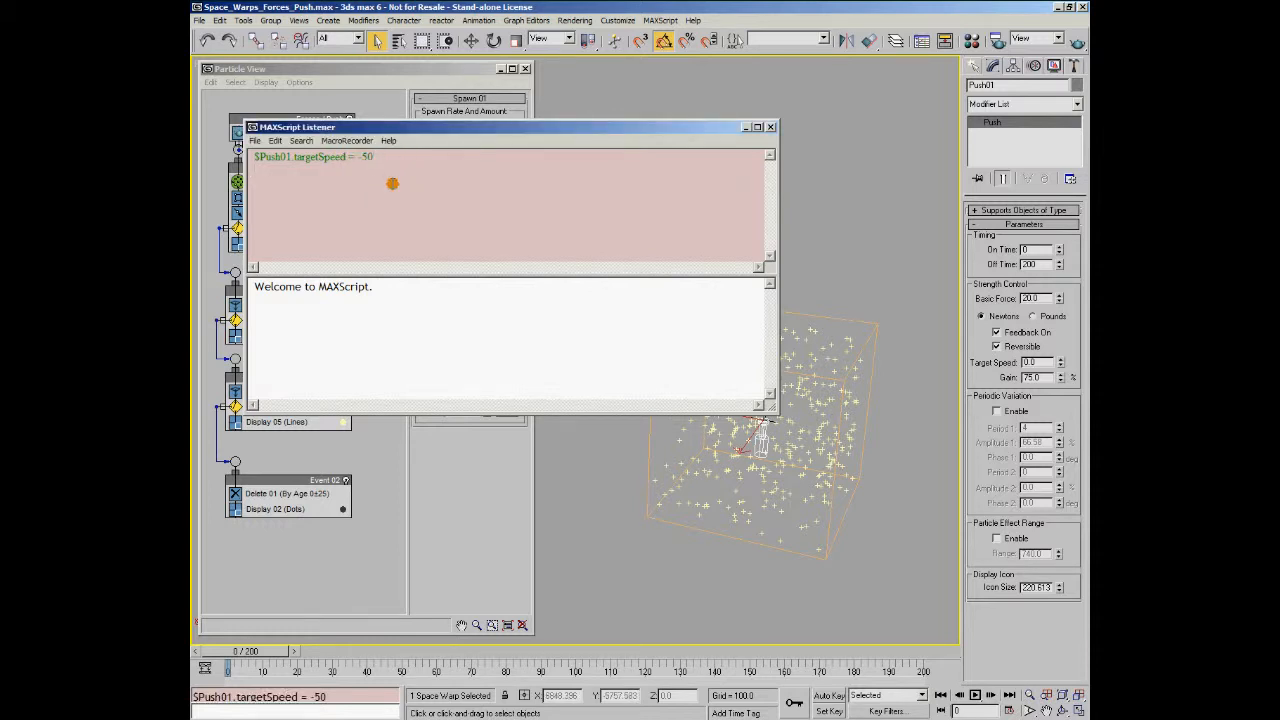
{"action": "key", "text": "Return"}
Shrink the MAXScript Listener window clear of the particle system and play the animation to check the particles' motion.
{"action": "left_click_drag", "start_coordinate": [779, 411], "coordinate": [590, 370]}
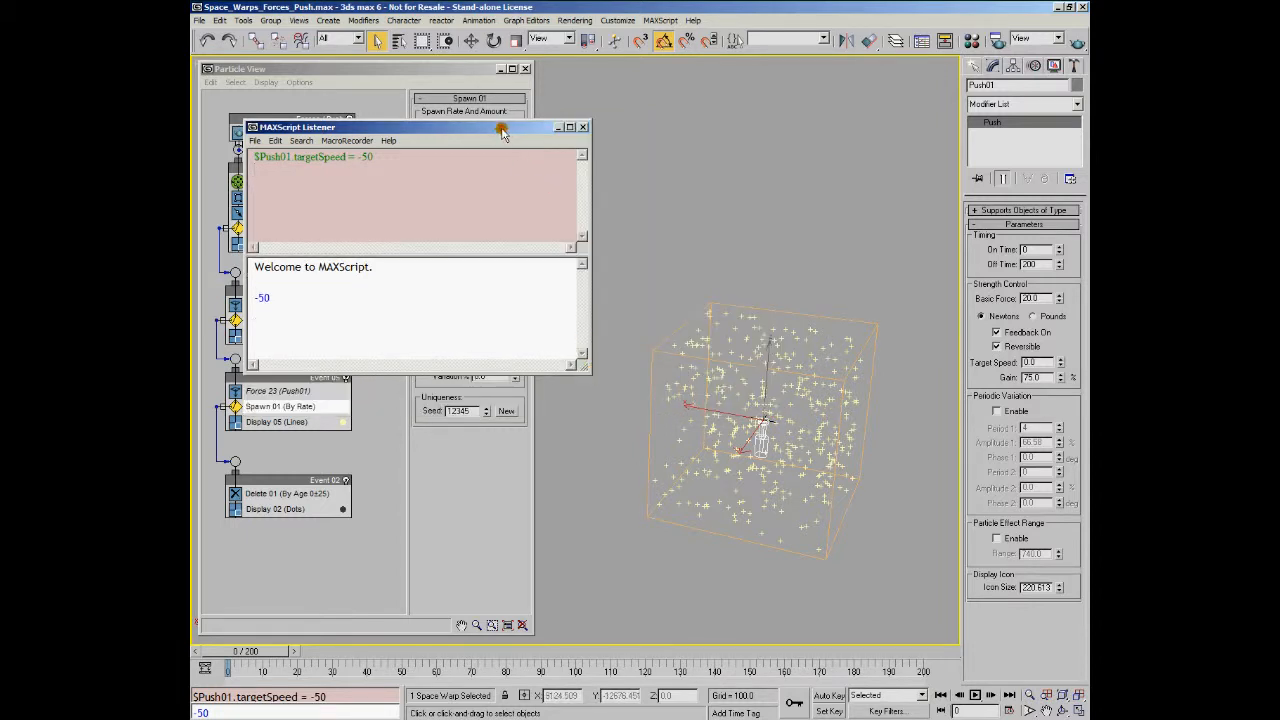
{"action": "left_click_drag", "start_coordinate": [504, 127], "coordinate": [490, 127]}
{"action": "left_click", "coordinate": [975, 695]}
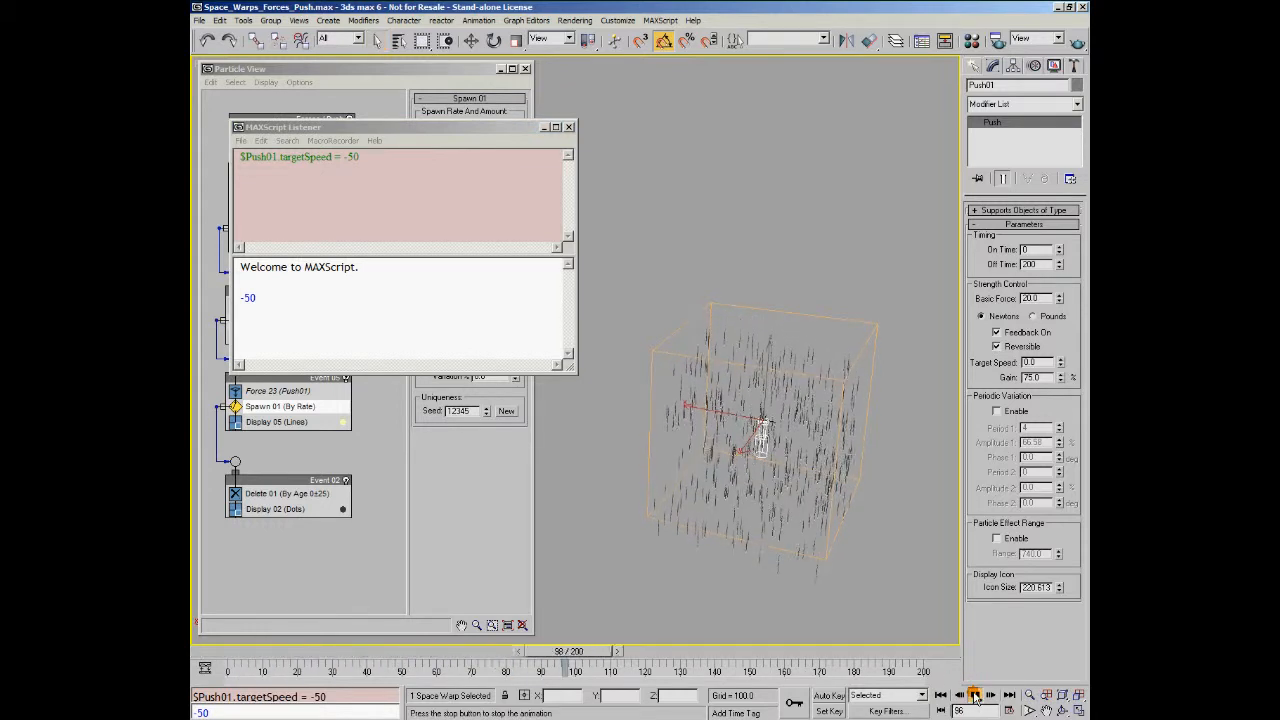
{"action": "left_click", "coordinate": [975, 695]}
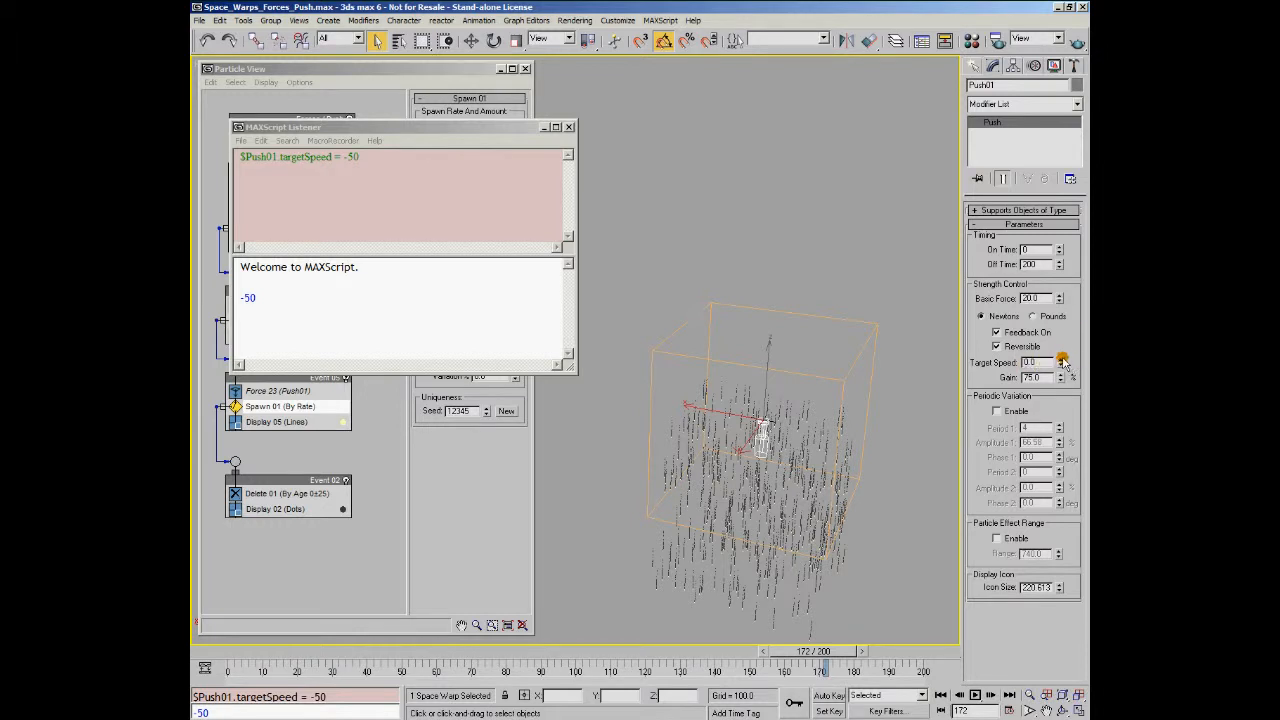
Set the push force's Target Speed to 50 and replay the animation from frame 0.
{"action": "left_click_drag", "start_coordinate": [1044, 363], "coordinate": [994, 365]}
{"action": "type", "text": "50"}
{"action": "key", "text": "Return"}
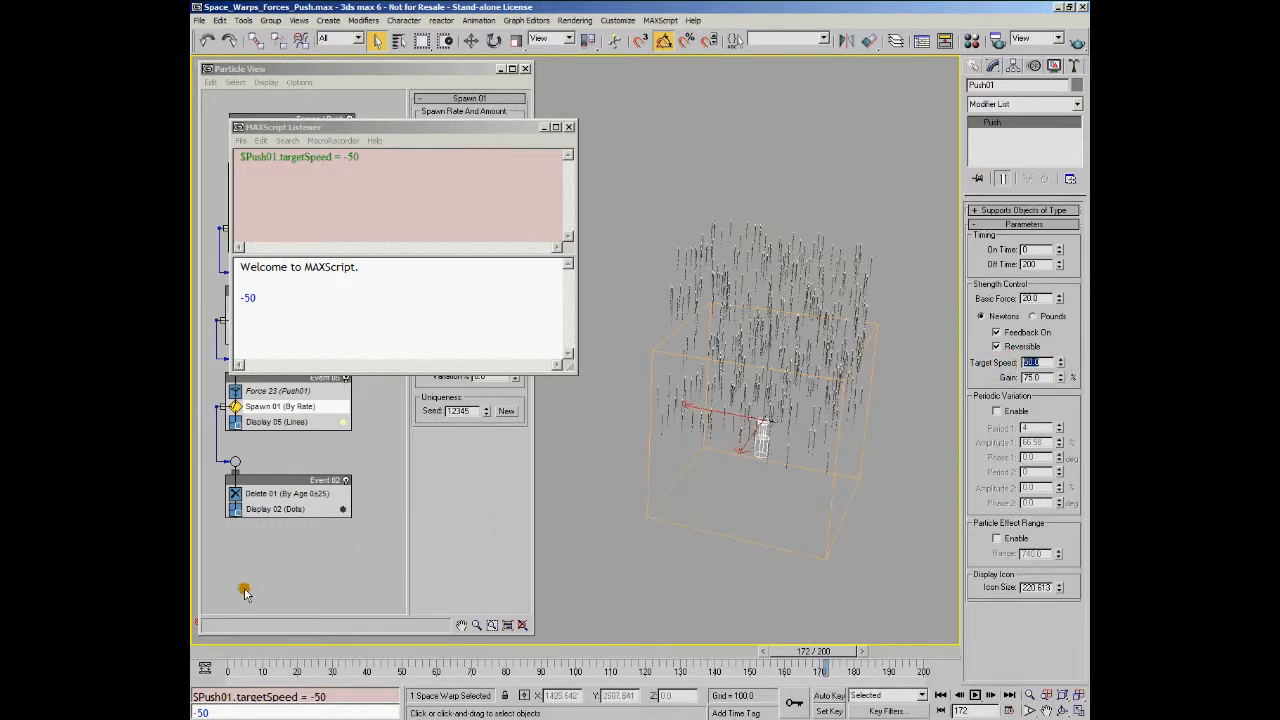
{"action": "left_click", "coordinate": [202, 652]}
{"action": "left_click", "coordinate": [976, 696]}
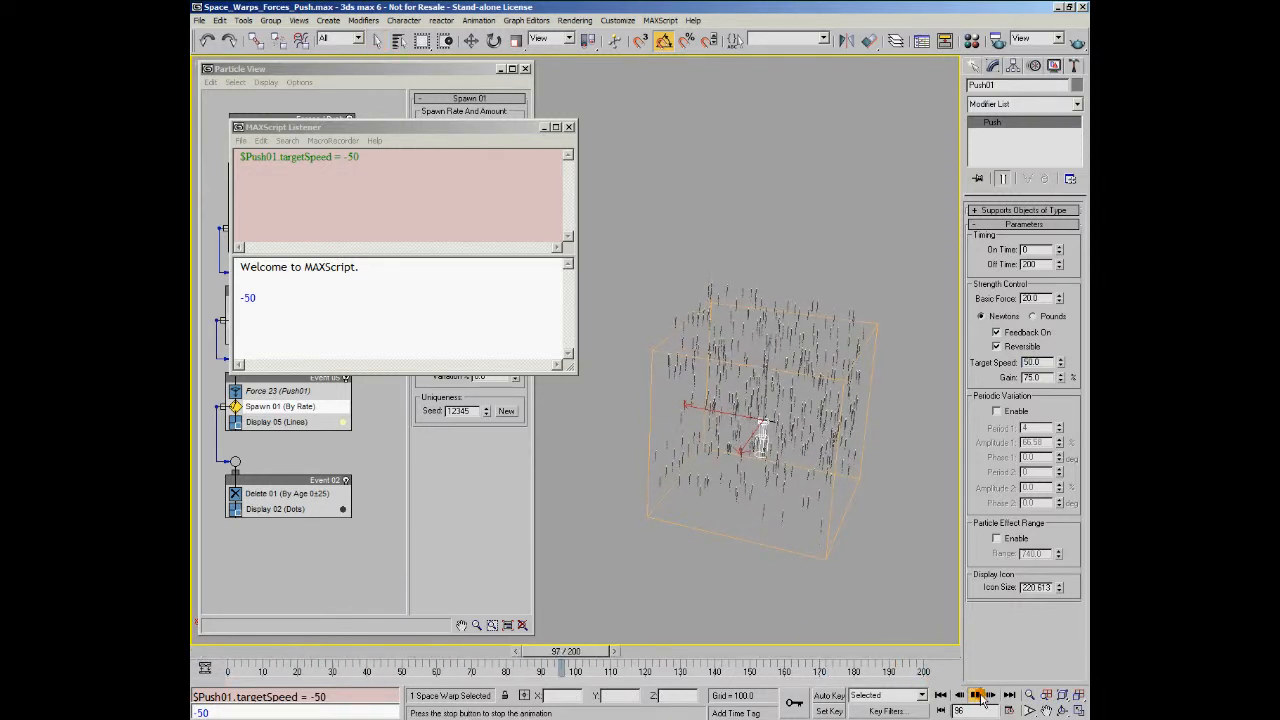
{"action": "left_click", "coordinate": [978, 696]}
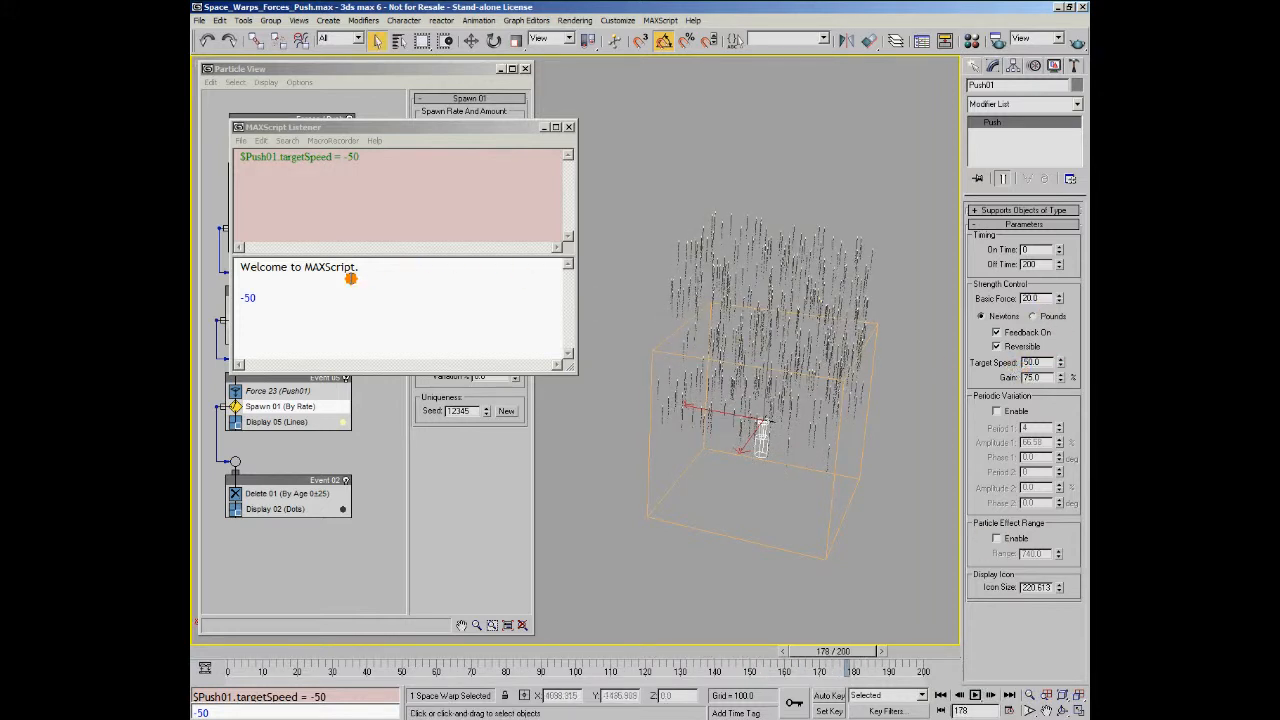
Re-execute the $Push01.targetSpeed = -50 script line and replay the animation from frame 0.
{"action": "left_click", "coordinate": [376, 156]}
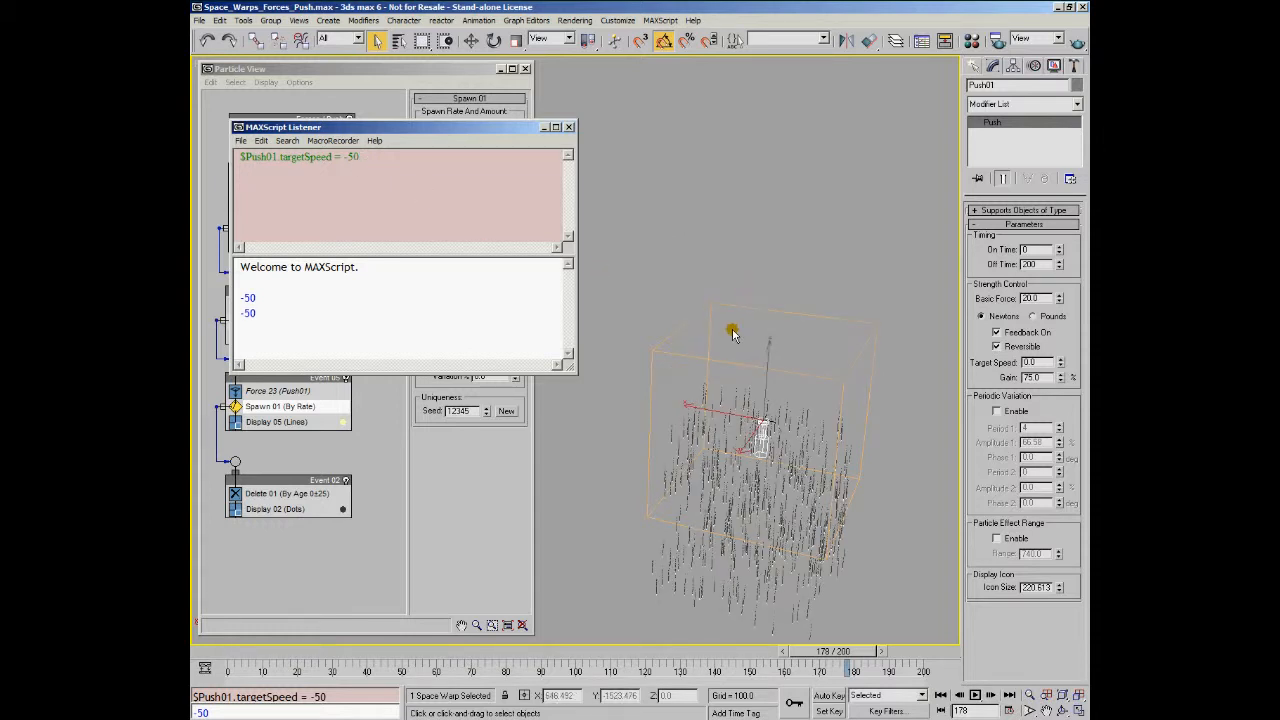
{"action": "left_click", "coordinate": [214, 651]}
{"action": "left_click", "coordinate": [975, 696]}
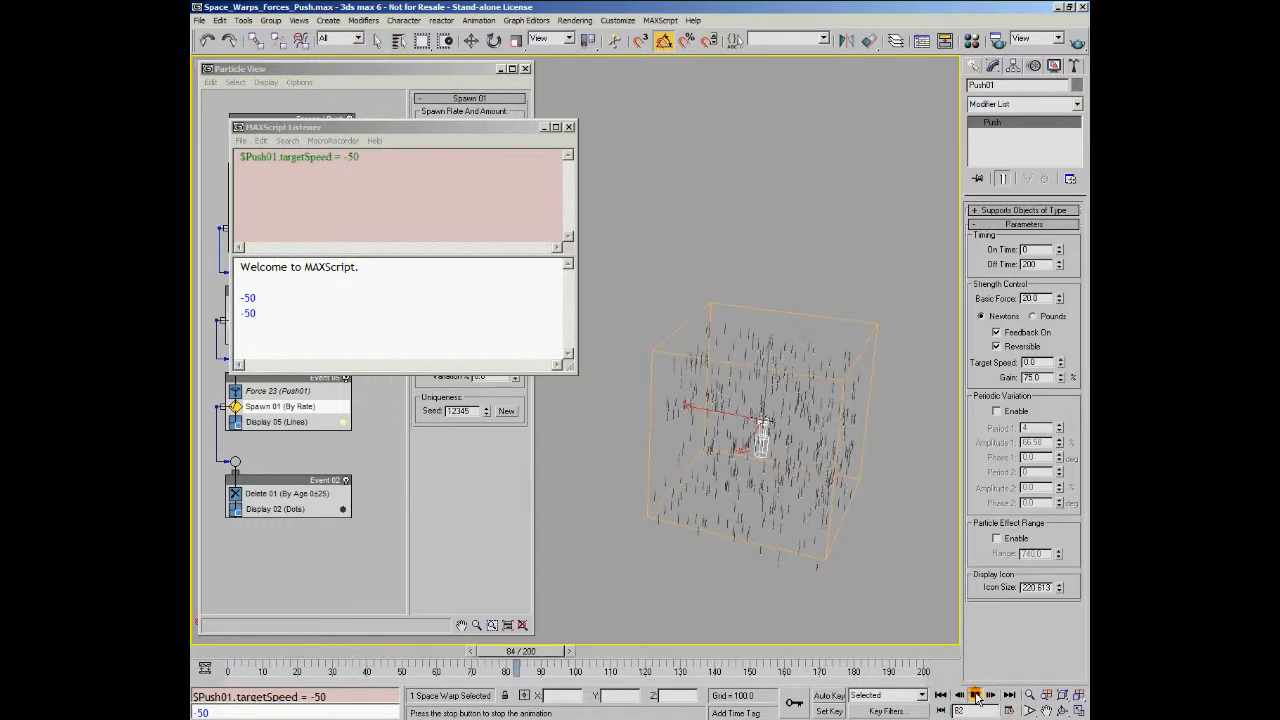
{"action": "left_click", "coordinate": [975, 696]}
Return to frame 0 with the push force's Target Speed raised to 0.001, and close the MAXScript Listener.
{"action": "left_click", "coordinate": [240, 652]}
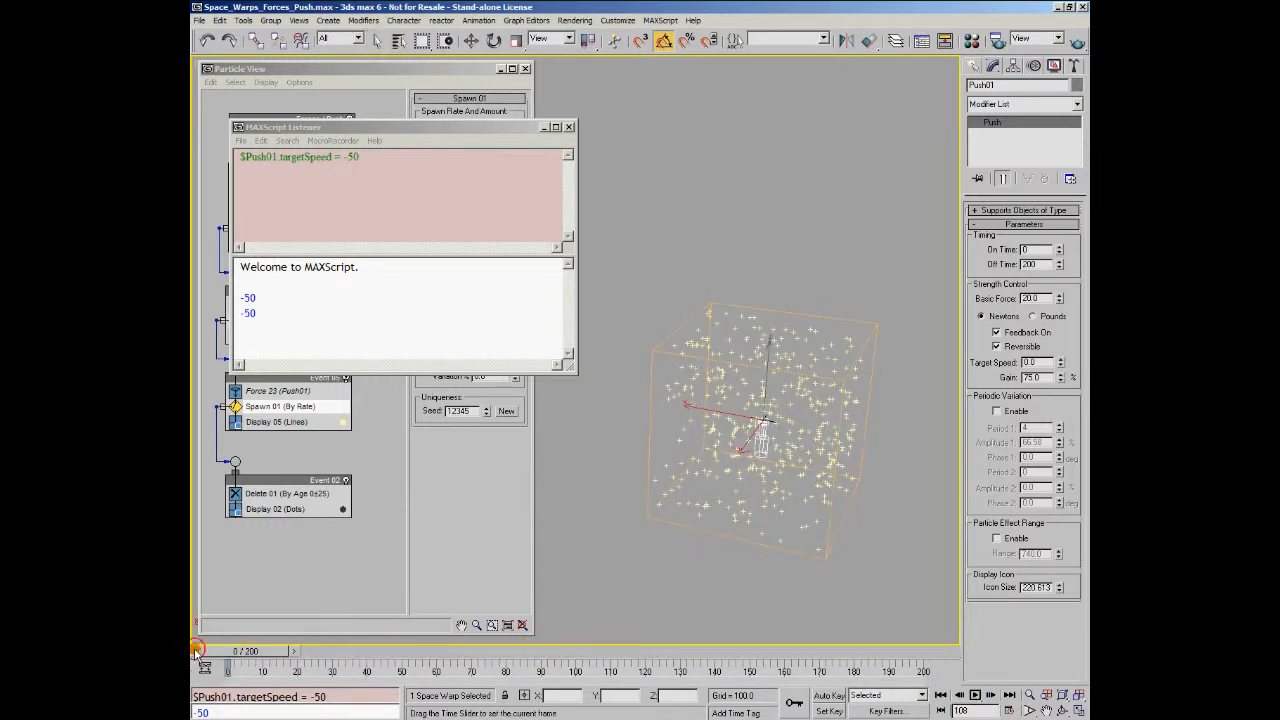
{"action": "left_click", "coordinate": [1060, 359]}
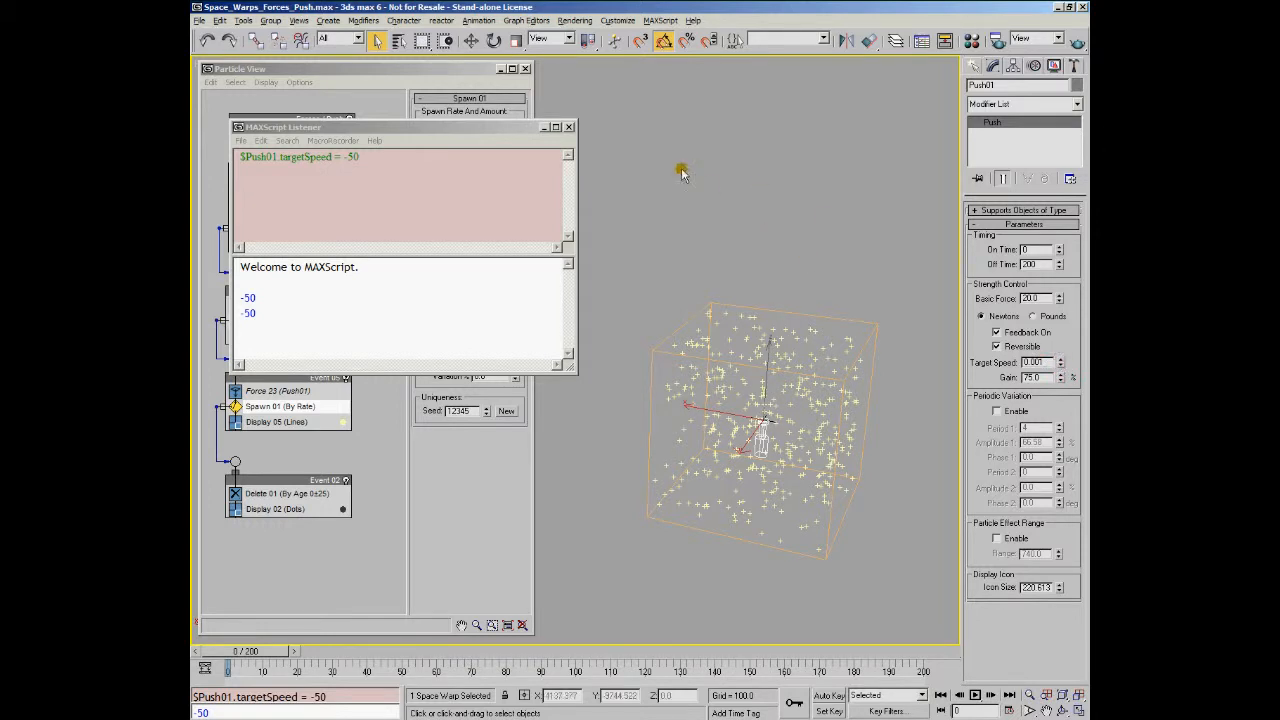
{"action": "left_click", "coordinate": [569, 127]}
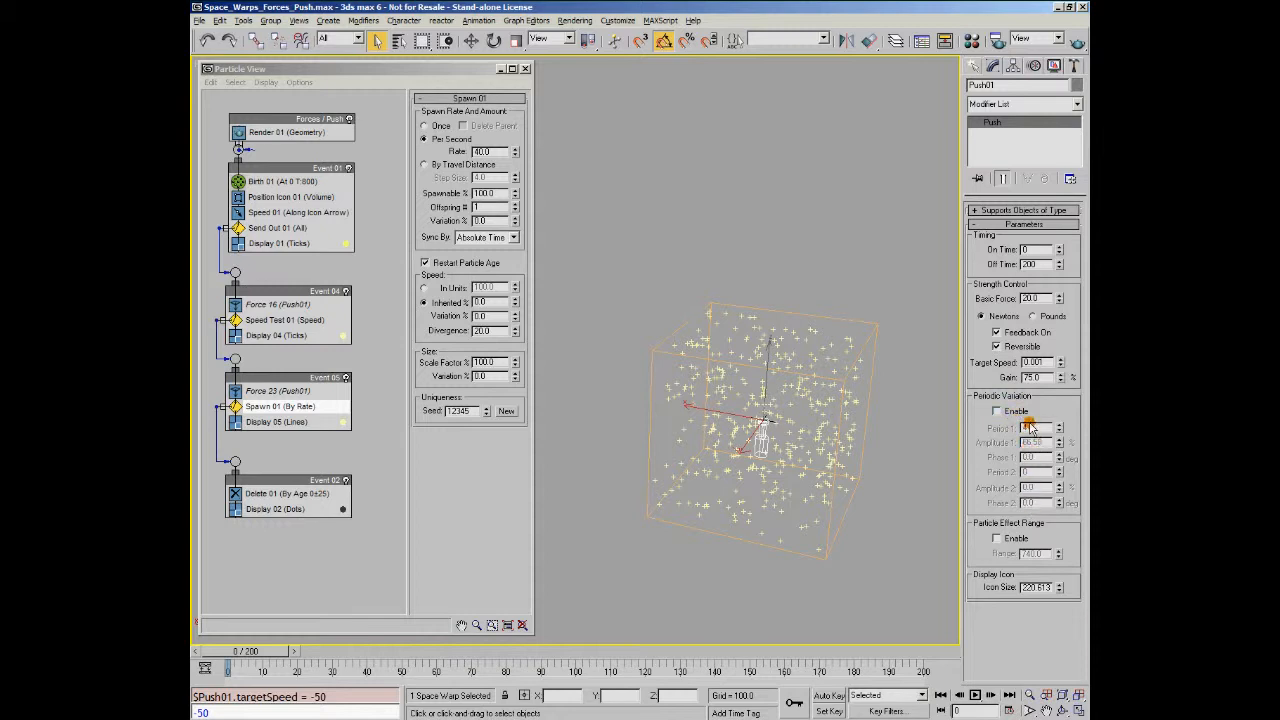
Switch the Particle Effect Range on and off to view its extent, and preview the animation.
{"action": "left_click", "coordinate": [997, 538]}
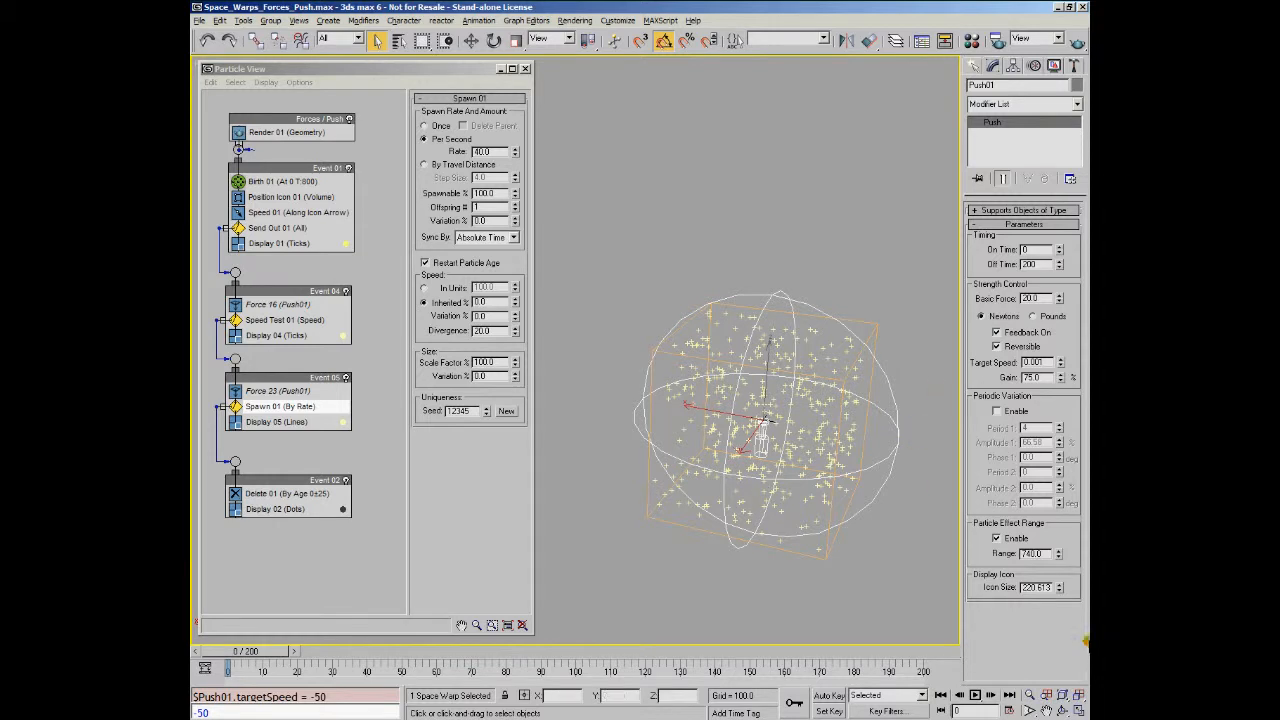
{"action": "left_click", "coordinate": [998, 539]}
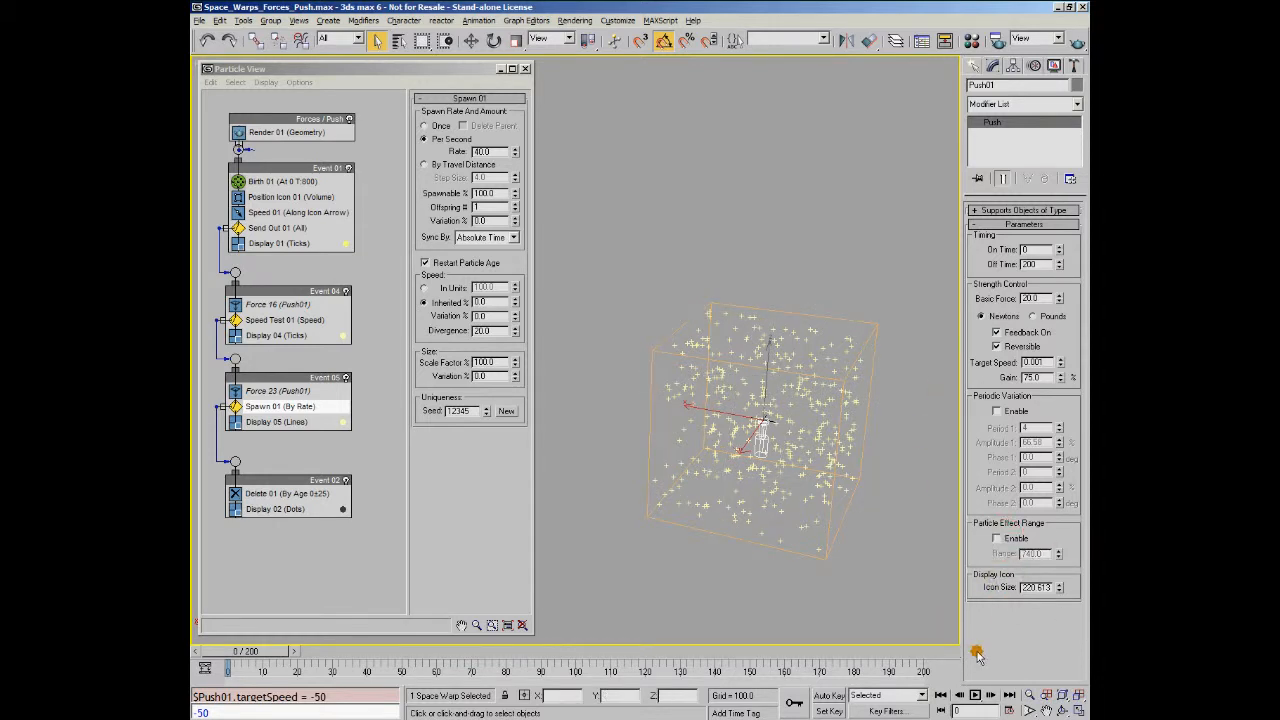
{"action": "left_click", "coordinate": [975, 695]}
{"action": "left_click", "coordinate": [976, 695]}
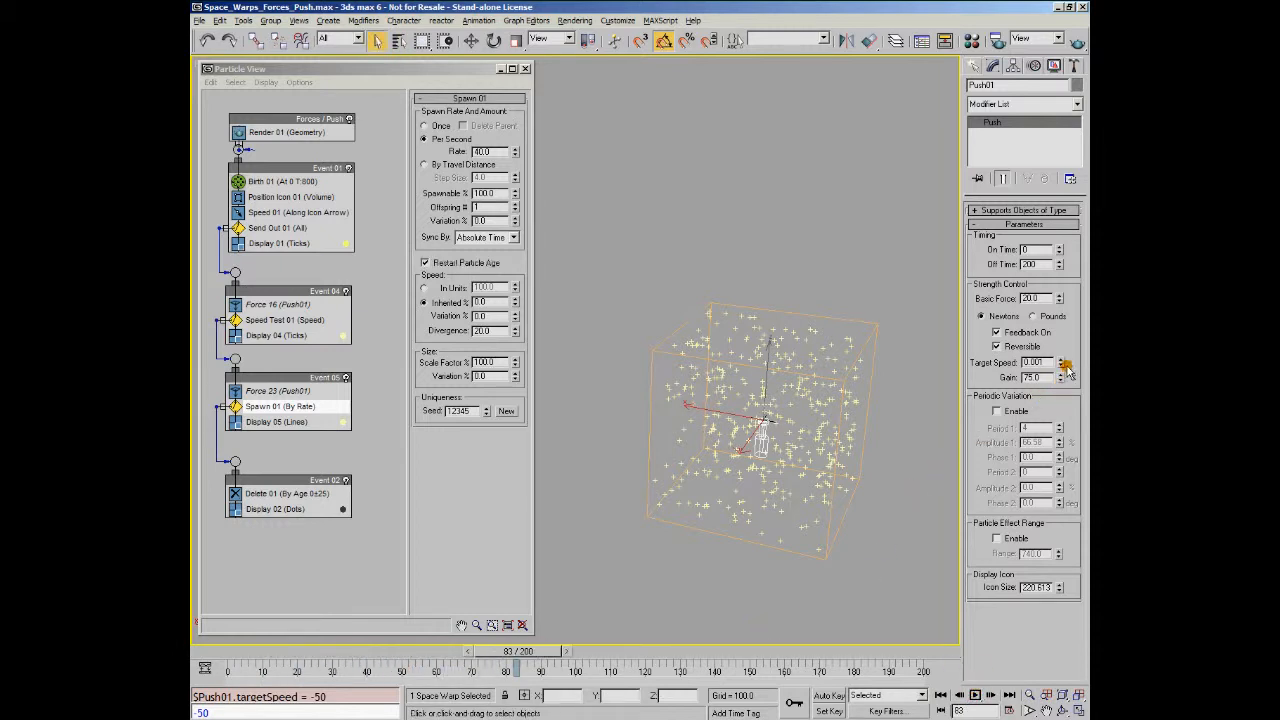
Raise the push force's Target Speed to 70.192 and replay the animation from frame 0.
{"action": "left_click_drag", "start_coordinate": [1062, 361], "coordinate": [1085, 120]}
{"action": "mouse_move", "coordinate": [1059, 360]}
{"action": "left_mouse_down"}
{"action": "mouse_move", "coordinate": [1071, 290]}
{"action": "mouse_move", "coordinate": [1007, 594]}
{"action": "left_mouse_up"}
{"action": "left_click", "coordinate": [219, 653]}
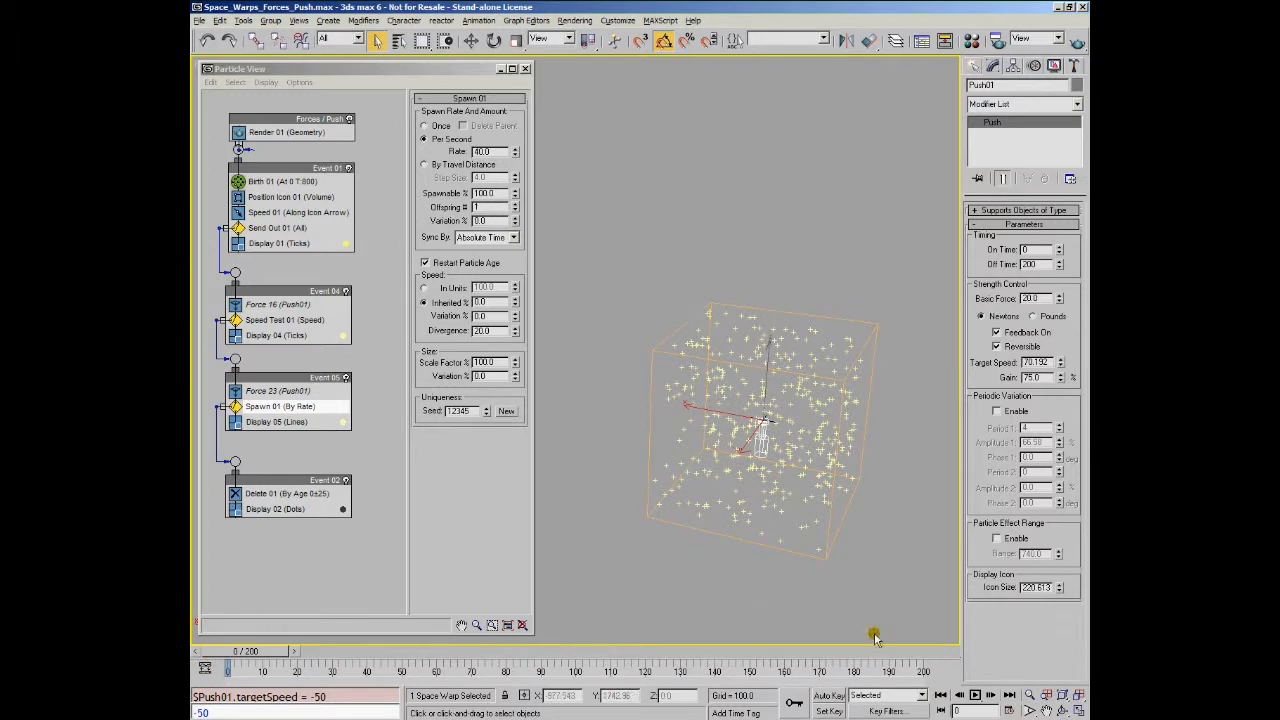
{"action": "left_click", "coordinate": [977, 695]}
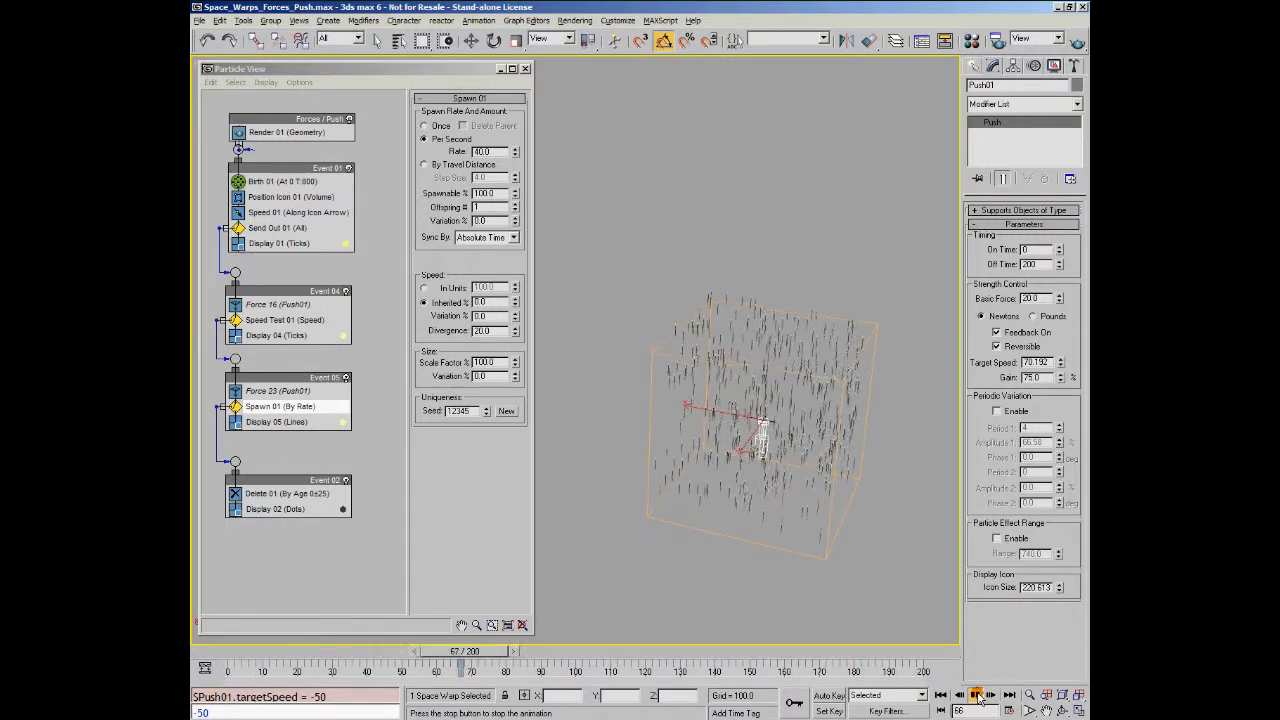
{"action": "left_click", "coordinate": [978, 696]}
Disable Reversible on the push force and compare playback from frame 0 with Feedback off and switched back on.
{"action": "left_click_drag", "start_coordinate": [454, 653], "coordinate": [199, 653]}
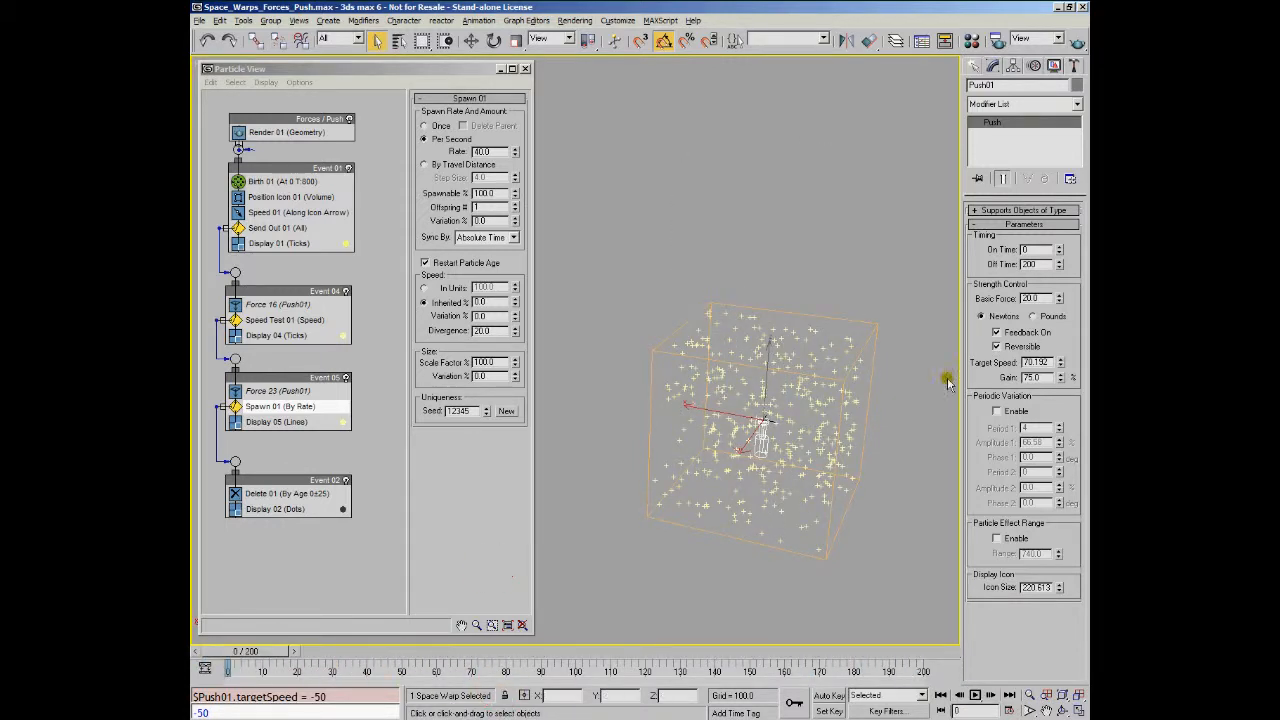
{"action": "left_click", "coordinate": [996, 346]}
{"action": "left_click", "coordinate": [996, 332]}
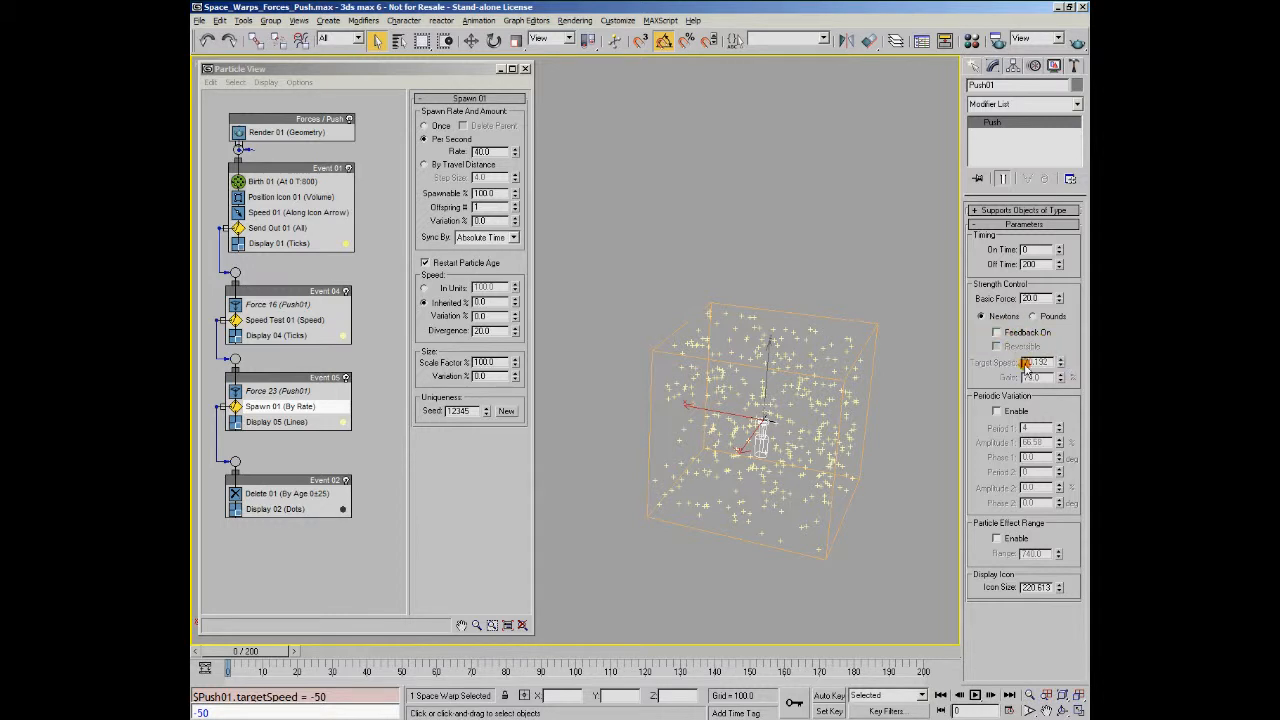
{"action": "left_click", "coordinate": [980, 694]}
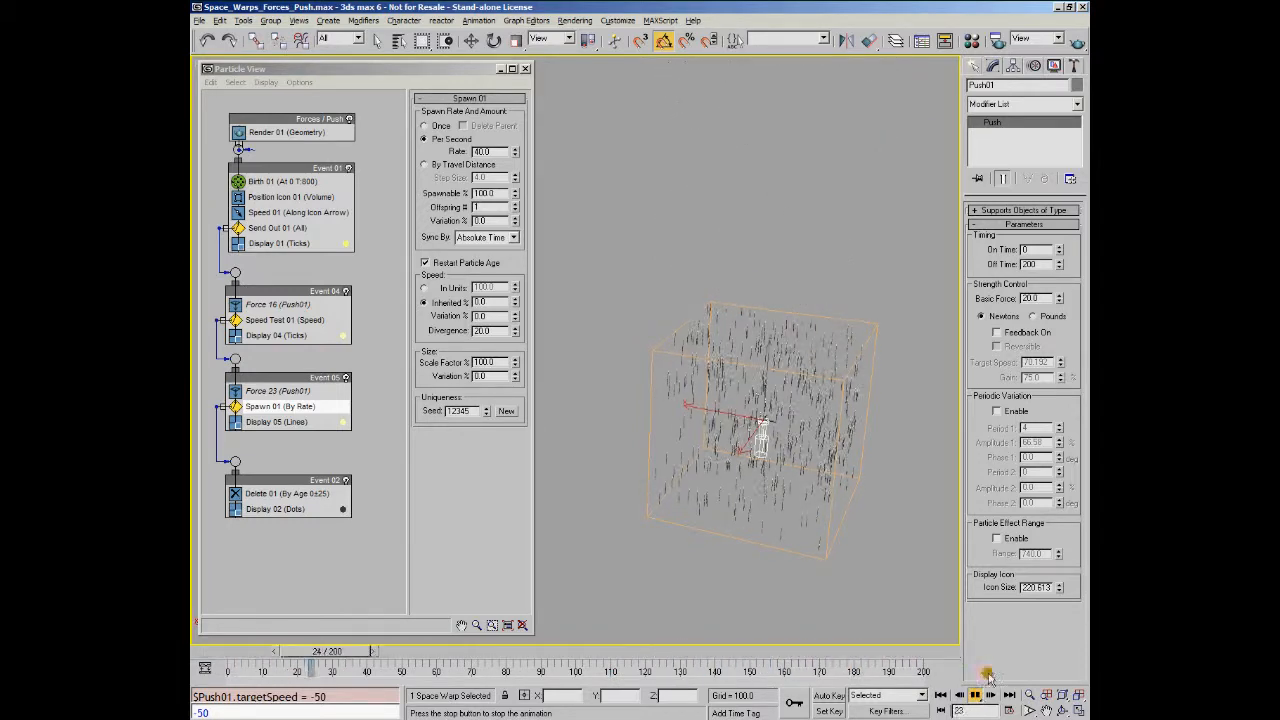
{"action": "left_click", "coordinate": [997, 333]}
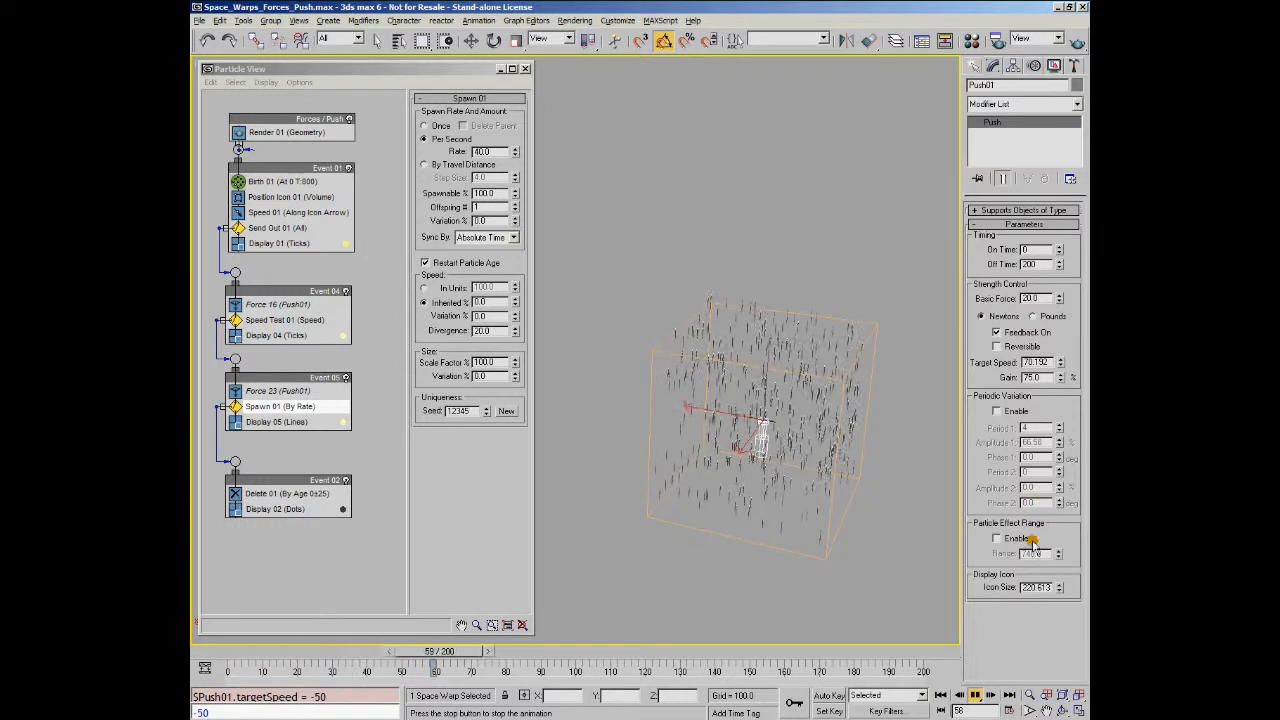
{"action": "left_click", "coordinate": [980, 698]}
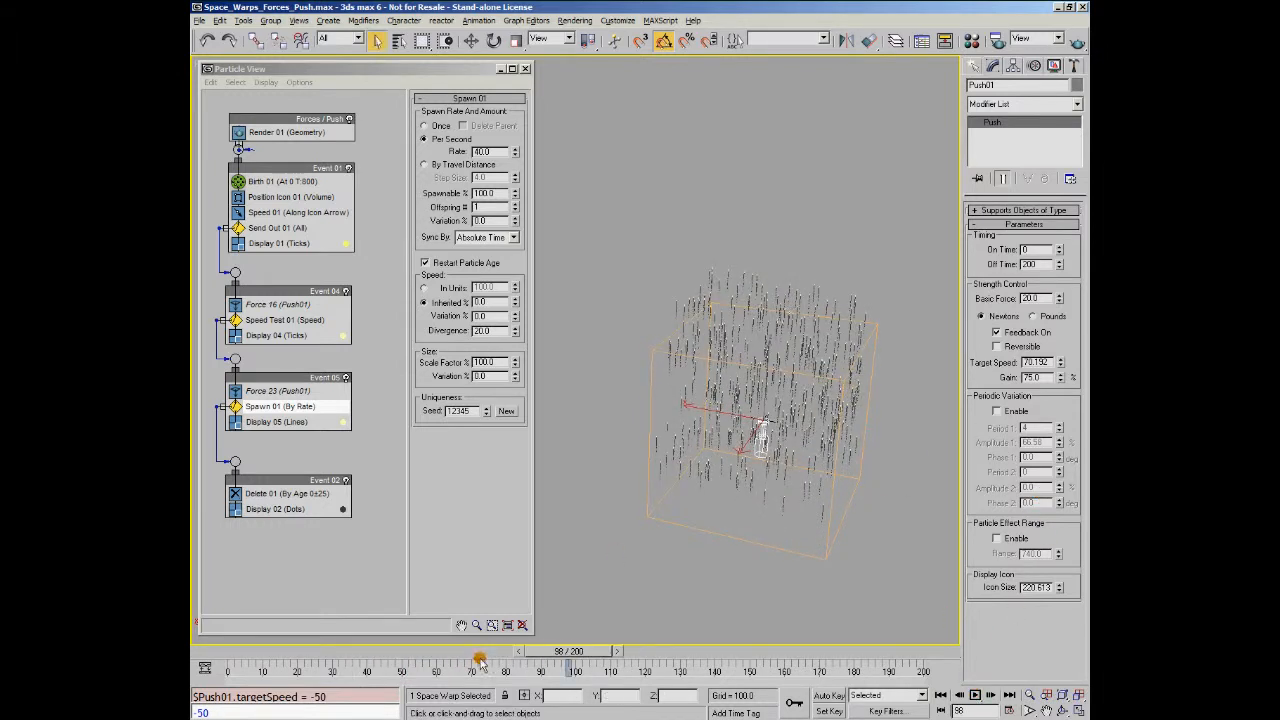